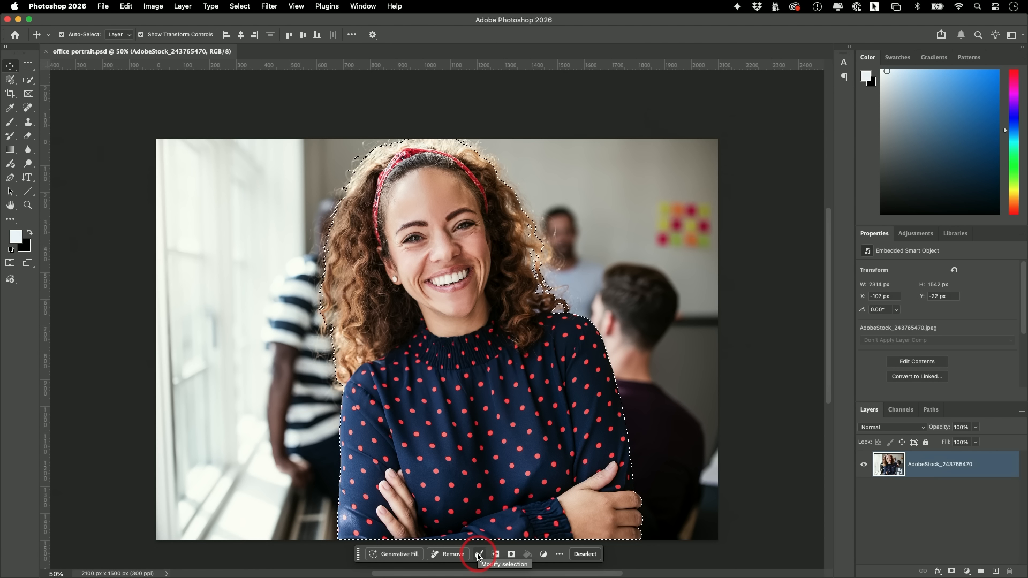
- Open the woman's selection in Select and Mask and choose the Refine Edge Brush
{"action": "left_click", "coordinate": [478, 555]}
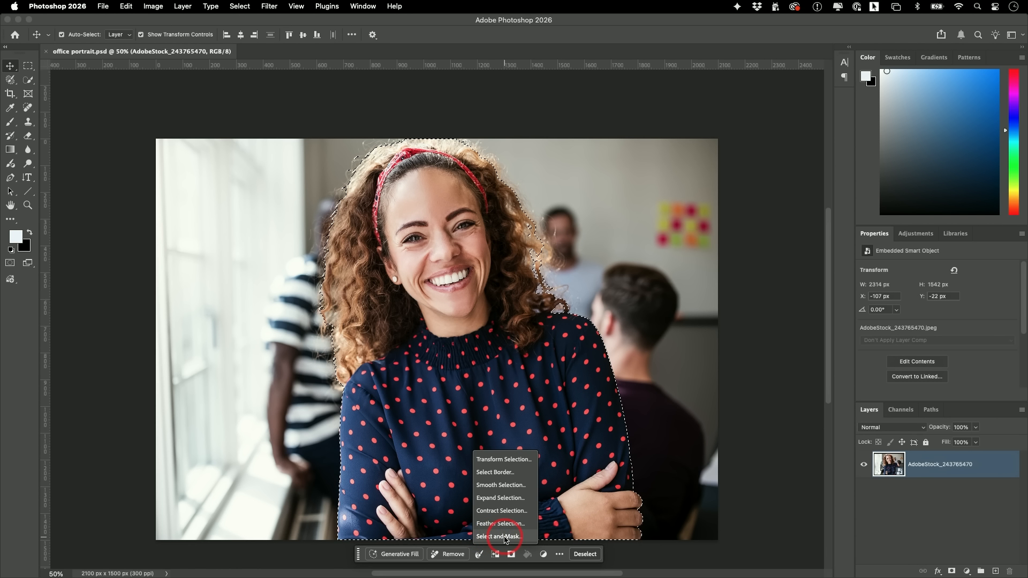
{"action": "left_click", "coordinate": [499, 537]}
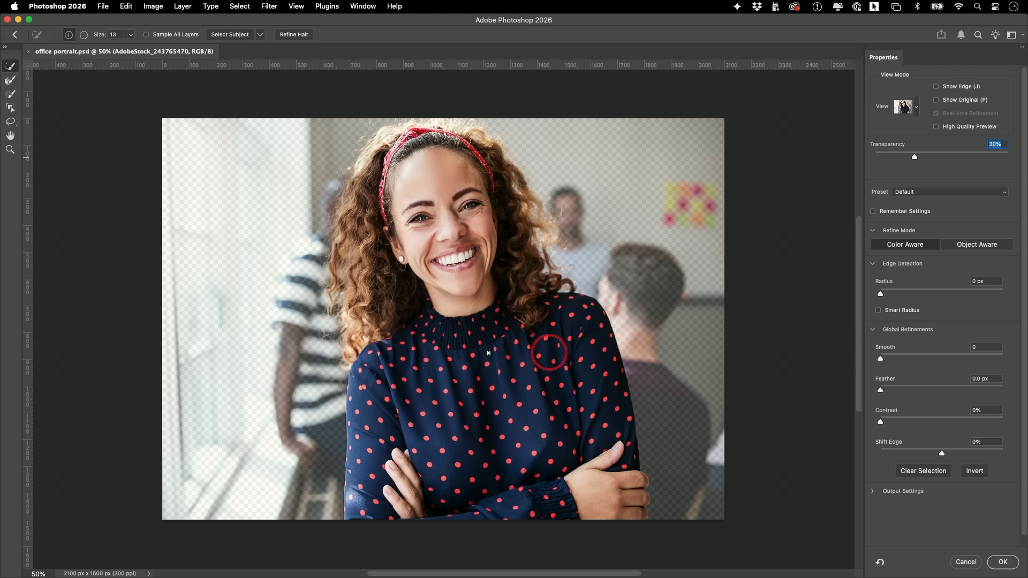
{"action": "left_click", "coordinate": [11, 82]}
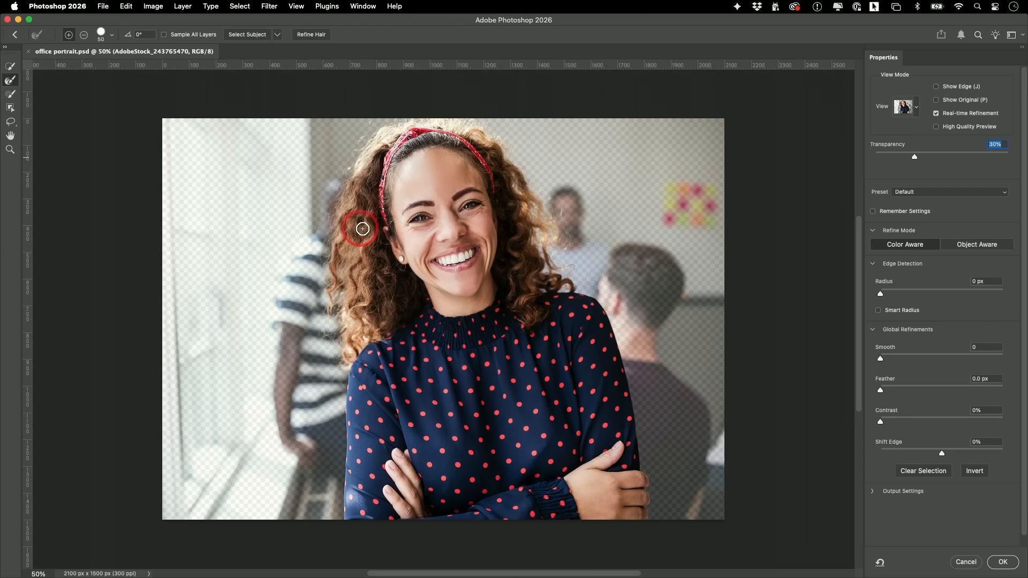
- Set the Refine Edge Brush size to 45 and brush along the outer edges of the woman's curly hair
{"action": "key", "text": "bracketleft"}
{"action": "key", "text": "bracketleft"}
{"action": "key", "text": "bracketleft"}
{"action": "key", "text": "bracketleft"}
{"action": "key", "text": "bracketleft"}
{"action": "key", "text": "bracketright"}
{"action": "key", "text": "bracketright"}
{"action": "key", "text": "bracketright"}
{"action": "key", "text": "bracketright"}
{"action": "key", "text": "bracketright"}
{"action": "key", "text": "bracketright"}
{"action": "key", "text": "bracketleft"}
{"action": "key", "text": "bracketleft"}
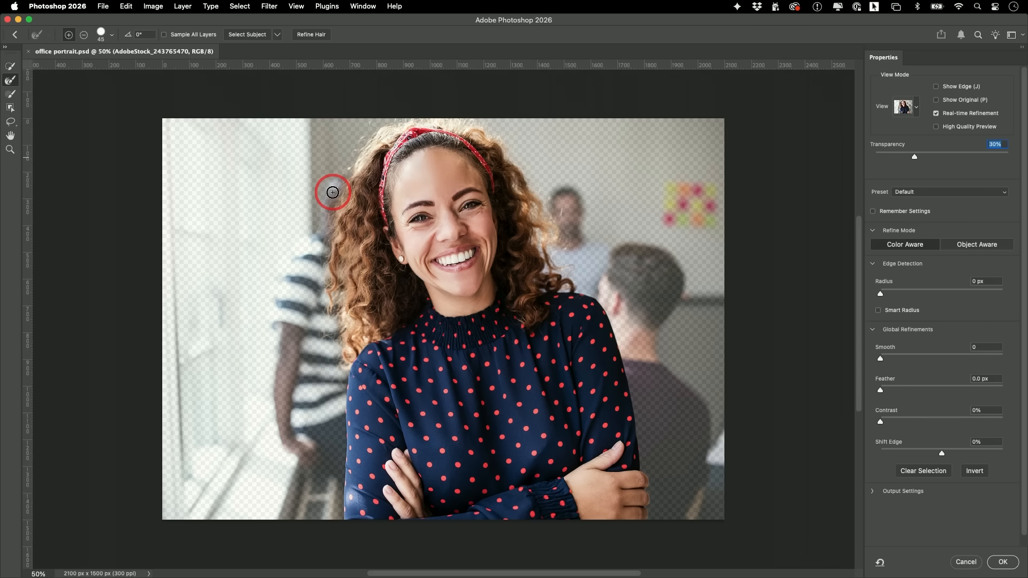
{"action": "mouse_move", "coordinate": [333, 193]}
{"action": "left_mouse_down"}
{"action": "mouse_move", "coordinate": [344, 176]}
{"action": "mouse_move", "coordinate": [332, 207]}
{"action": "left_mouse_up"}
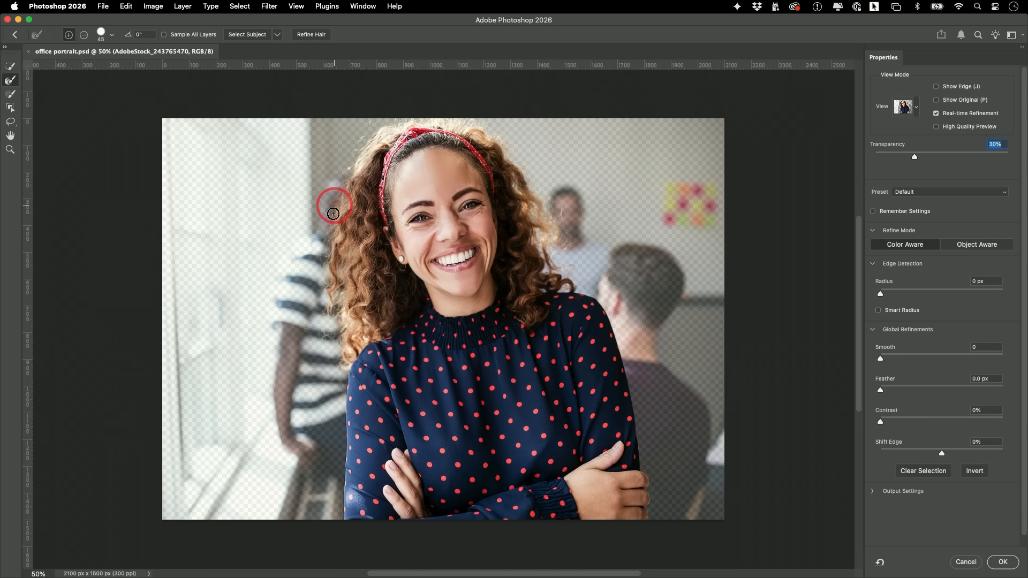
{"action": "mouse_move", "coordinate": [322, 265]}
{"action": "left_mouse_down"}
{"action": "mouse_move", "coordinate": [328, 221]}
{"action": "mouse_move", "coordinate": [376, 139]}
{"action": "mouse_move", "coordinate": [367, 135]}
{"action": "mouse_move", "coordinate": [342, 189]}
{"action": "mouse_move", "coordinate": [389, 125]}
{"action": "mouse_move", "coordinate": [435, 123]}
{"action": "mouse_move", "coordinate": [480, 133]}
{"action": "mouse_move", "coordinate": [548, 253]}
{"action": "mouse_move", "coordinate": [545, 202]}
{"action": "mouse_move", "coordinate": [559, 215]}
{"action": "mouse_move", "coordinate": [573, 274]}
{"action": "mouse_move", "coordinate": [554, 257]}
{"action": "mouse_move", "coordinate": [586, 295]}
{"action": "mouse_move", "coordinate": [562, 289]}
{"action": "mouse_move", "coordinate": [609, 307]}
{"action": "left_mouse_up"}
{"action": "mouse_move", "coordinate": [316, 341]}
{"action": "left_mouse_down"}
{"action": "mouse_move", "coordinate": [348, 354]}
{"action": "mouse_move", "coordinate": [340, 402]}
{"action": "mouse_move", "coordinate": [328, 310]}
{"action": "mouse_move", "coordinate": [329, 321]}
{"action": "mouse_move", "coordinate": [356, 305]}
{"action": "mouse_move", "coordinate": [328, 315]}
{"action": "left_mouse_up"}
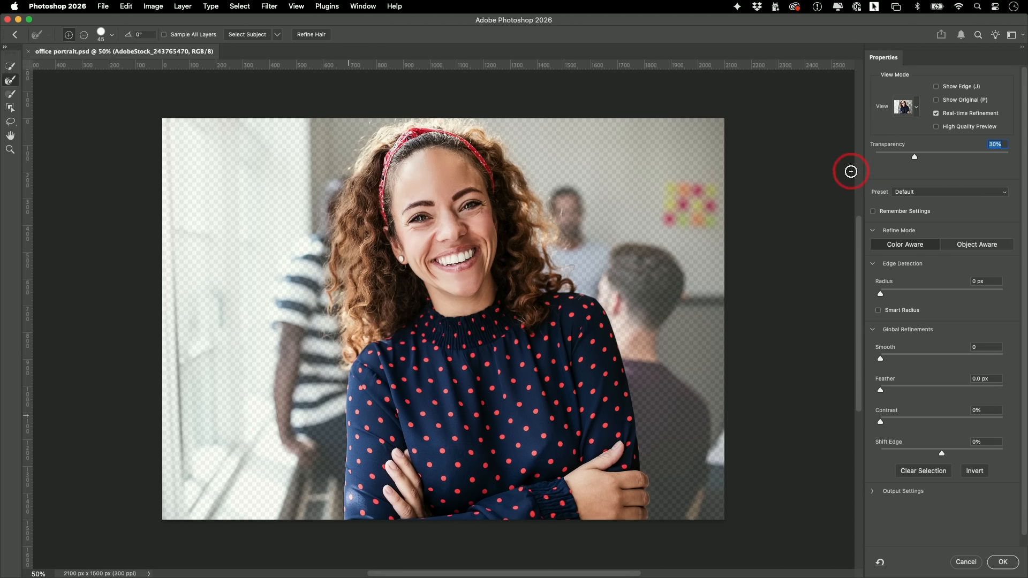
- Set the preview transparency to 75%, then refine the mask edge with a 2.3 px feather and about 18% contrast
{"action": "mouse_move", "coordinate": [923, 156]}
{"action": "left_mouse_down"}
{"action": "mouse_move", "coordinate": [913, 156]}
{"action": "mouse_move", "coordinate": [990, 158]}
{"action": "mouse_move", "coordinate": [908, 158]}
{"action": "mouse_move", "coordinate": [923, 158]}
{"action": "left_mouse_up"}
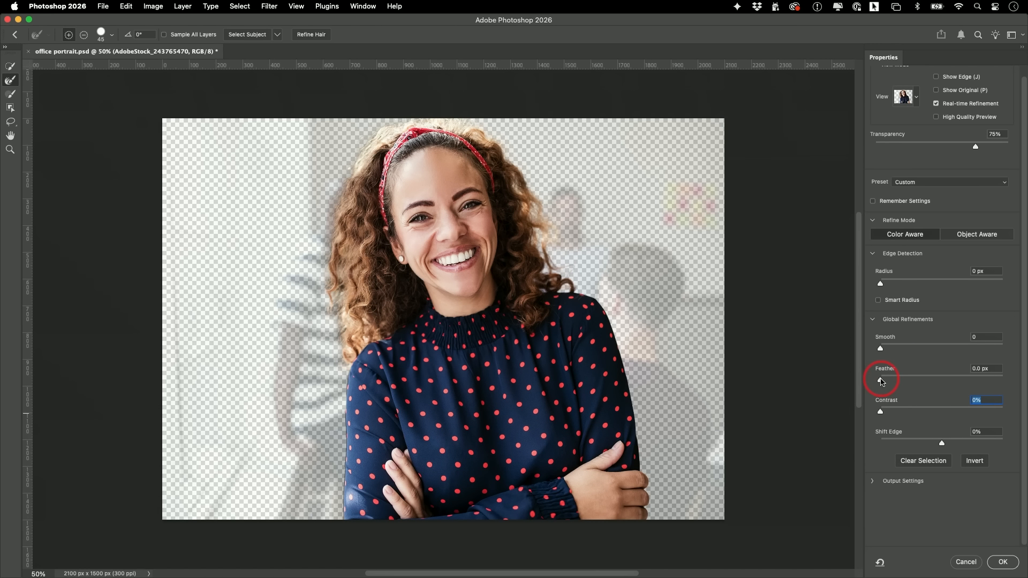
{"action": "left_click_drag", "start_coordinate": [880, 380], "coordinate": [903, 413]}
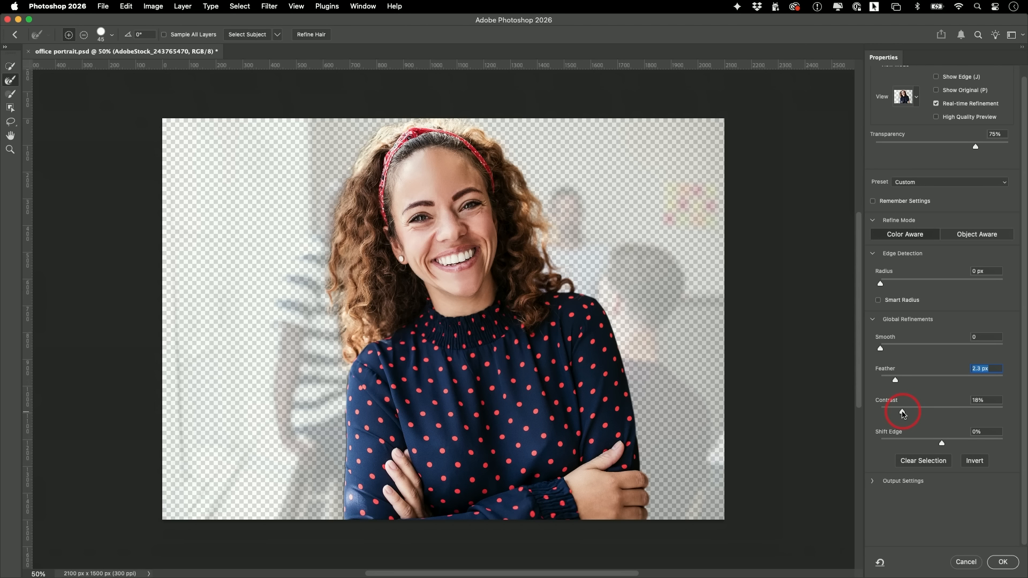
{"action": "mouse_move", "coordinate": [903, 413]}
{"action": "left_mouse_down"}
{"action": "mouse_move", "coordinate": [958, 411]}
{"action": "mouse_move", "coordinate": [885, 412]}
{"action": "mouse_move", "coordinate": [954, 411]}
{"action": "mouse_move", "coordinate": [907, 411]}
{"action": "left_mouse_up"}
{"action": "left_click_drag", "start_coordinate": [905, 411], "coordinate": [897, 412]}
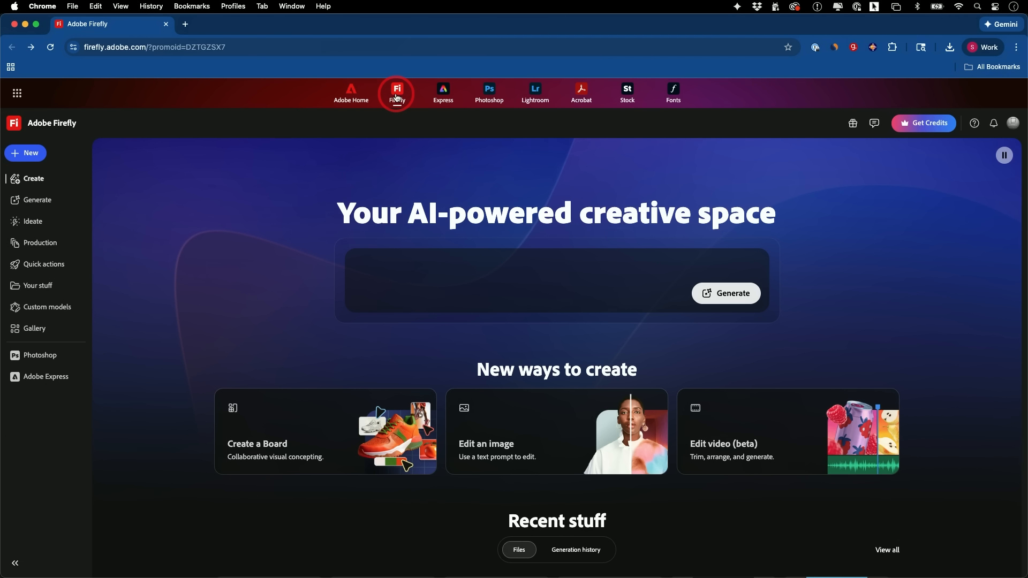
- Switch to Adobe Firefly and generate an image from the prompt "outdoor scene with warm lighting"
{"action": "left_click", "coordinate": [390, 262]}
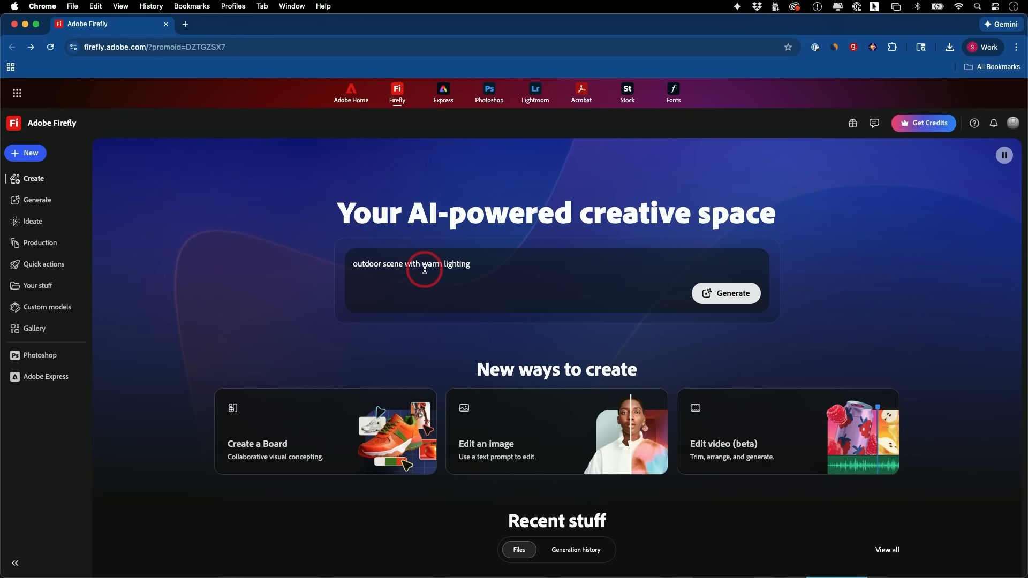
{"action": "left_click", "coordinate": [731, 295]}
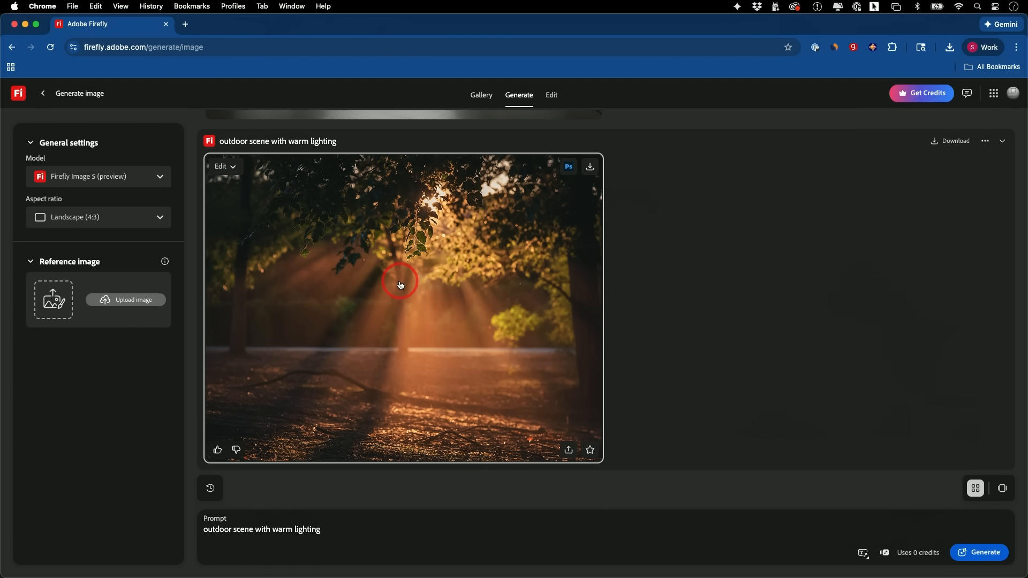
- Generate another version of the outdoor scene in Widescreen (16:9) aspect ratio and compare it with the landscape version
{"action": "left_click", "coordinate": [104, 222]}
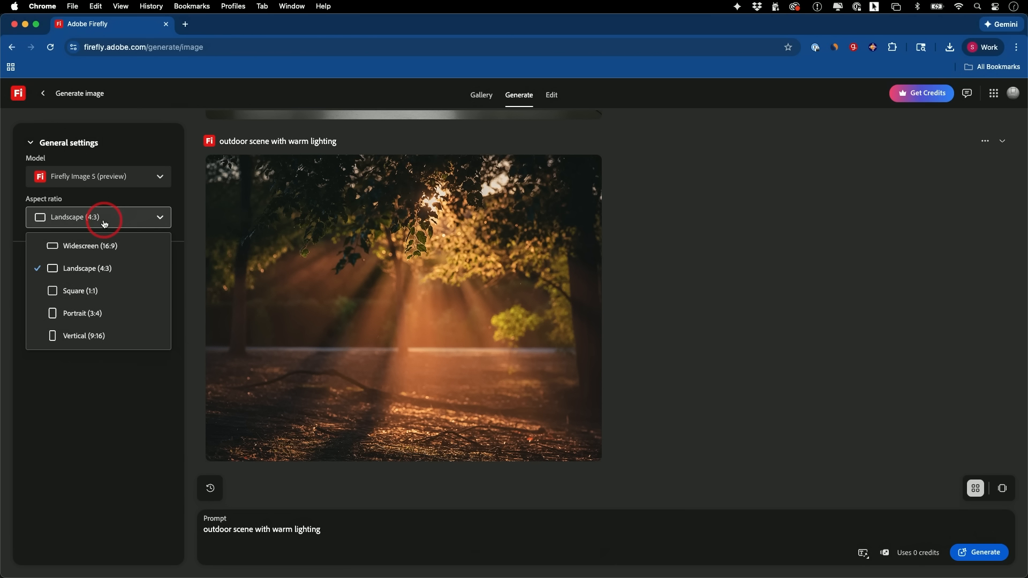
{"action": "left_click", "coordinate": [91, 248]}
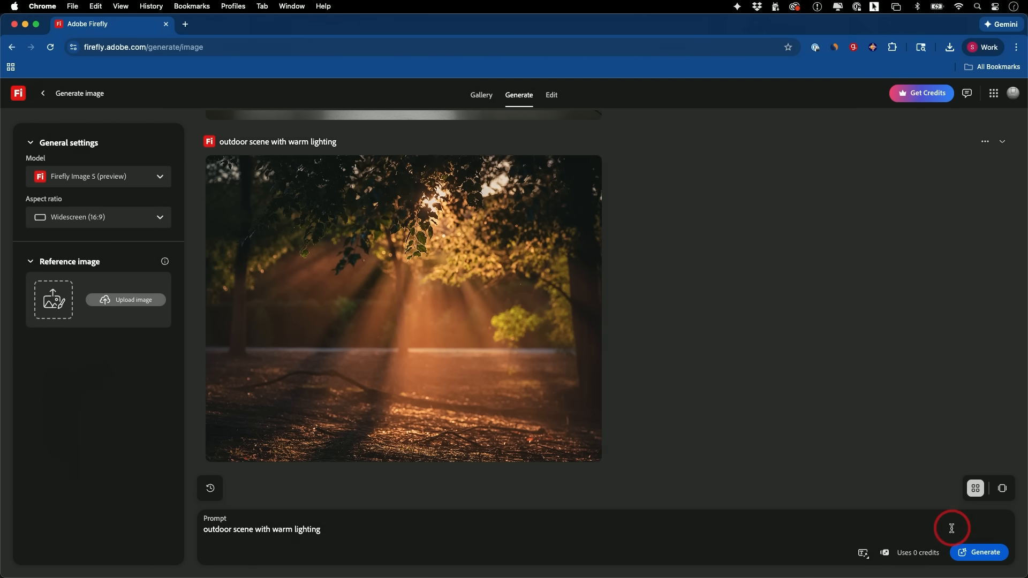
{"action": "left_click", "coordinate": [974, 552]}
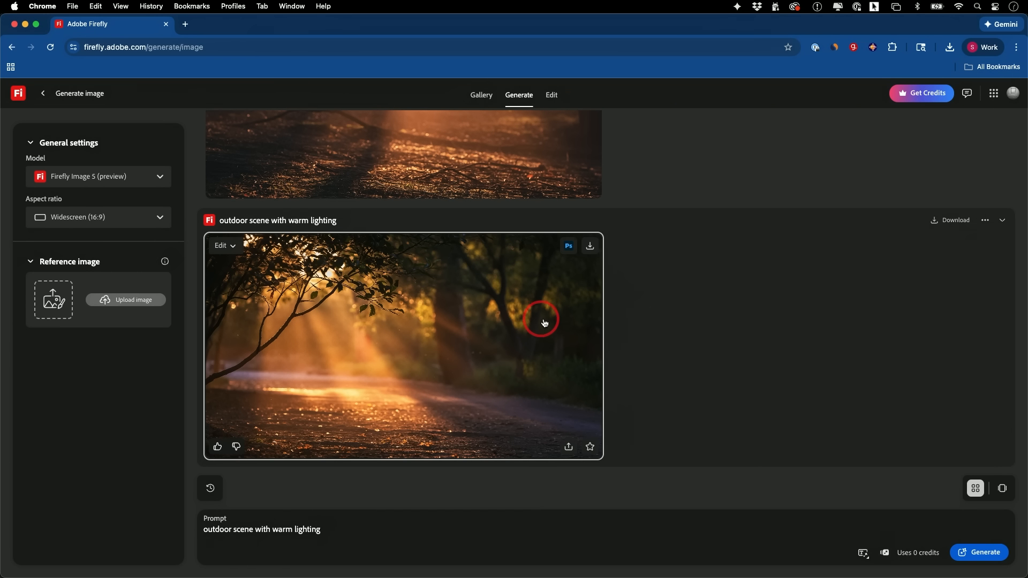
{"action": "scroll", "coordinate": [711, 355], "scroll_direction": "up", "scroll_amount": 5}
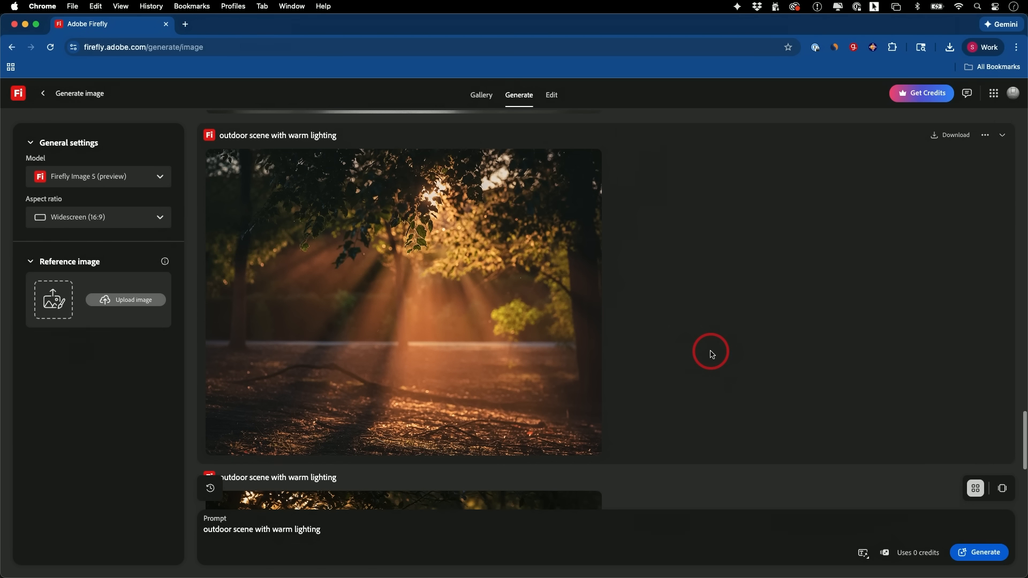
{"action": "scroll", "coordinate": [711, 355], "scroll_direction": "down", "scroll_amount": 5}
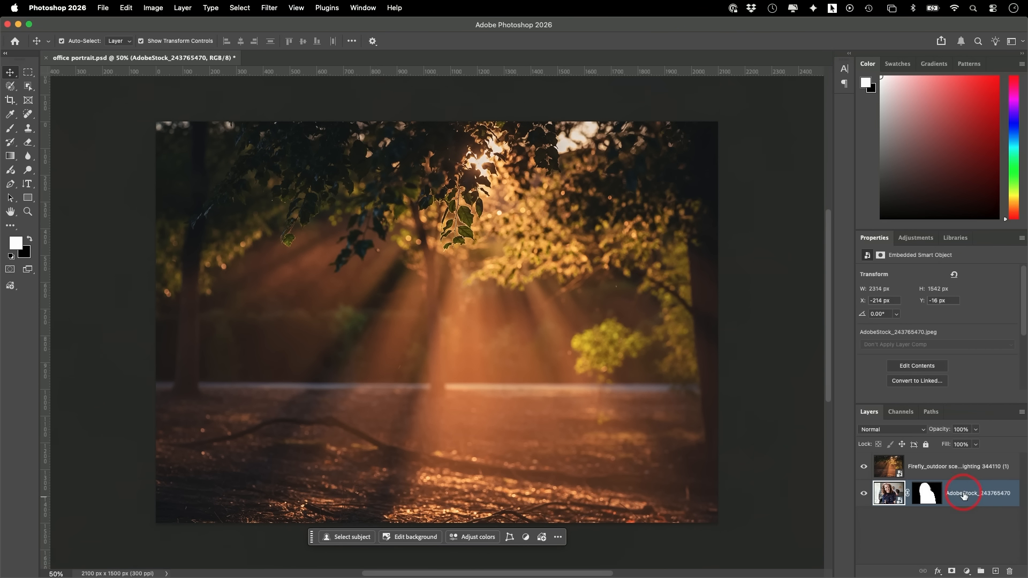
- Switch to Photoshop and move the masked portrait layer above the Firefly outdoor scene layer
{"action": "left_click_drag", "start_coordinate": [957, 496], "coordinate": [953, 459]}
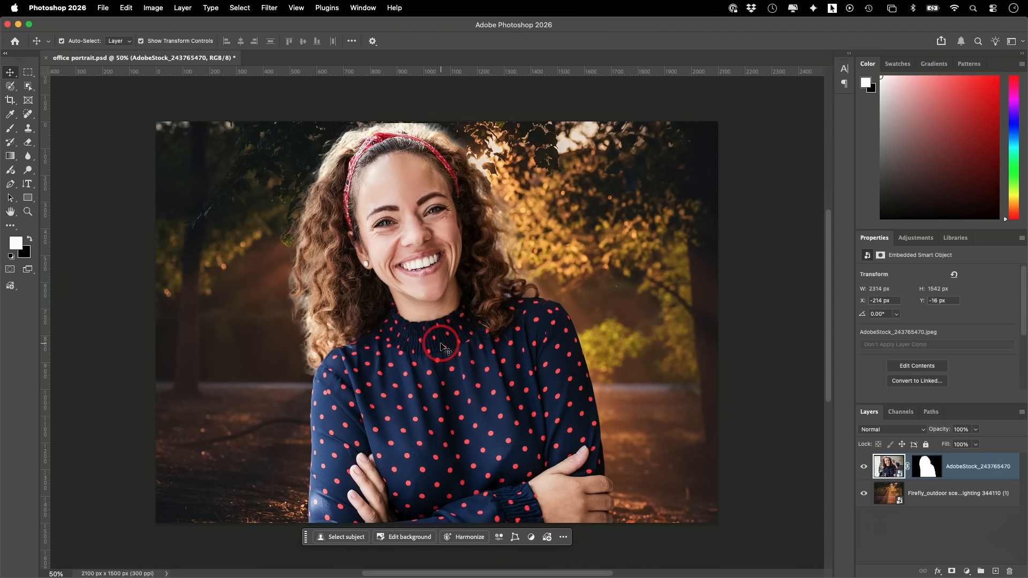
- Apply a Brightness/Contrast adjustment to the portrait layer with brightness -42 and contrast 8
{"action": "left_click", "coordinate": [152, 9]}
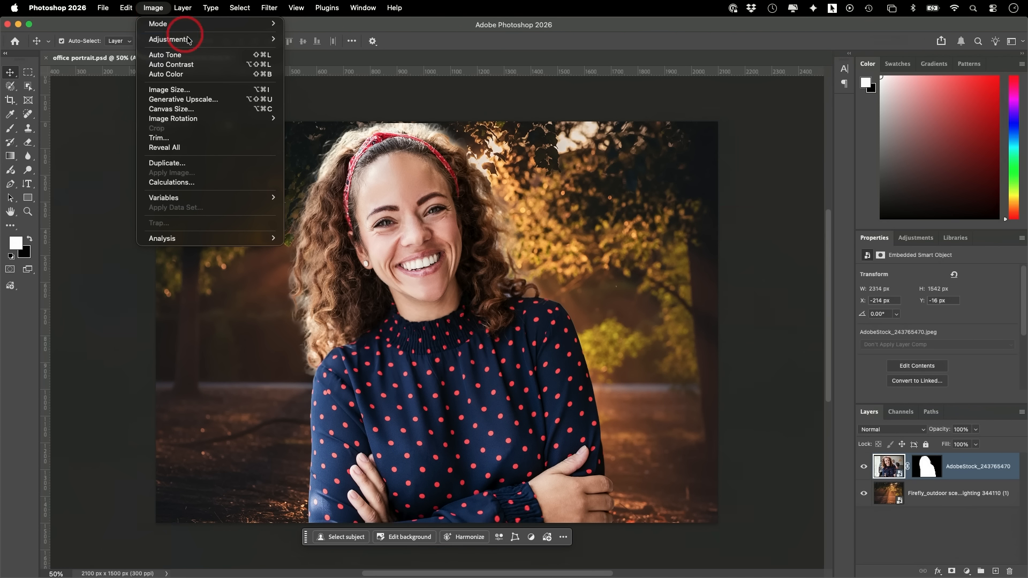
{"action": "mouse_move", "coordinate": [214, 39]}
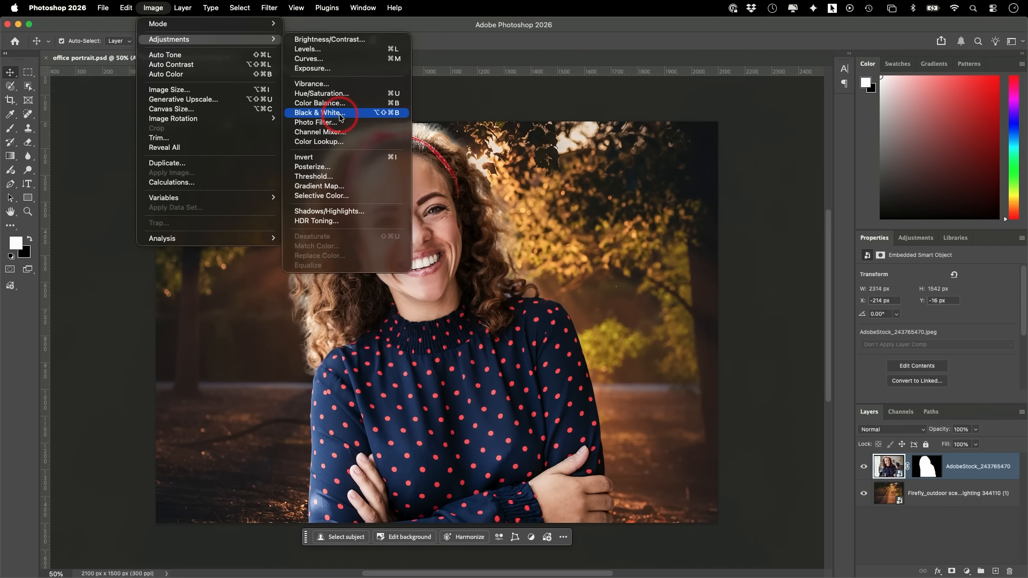
{"action": "left_click", "coordinate": [323, 44]}
{"action": "left_click_drag", "start_coordinate": [675, 271], "coordinate": [661, 271]}
{"action": "left_click_drag", "start_coordinate": [678, 300], "coordinate": [684, 300]}
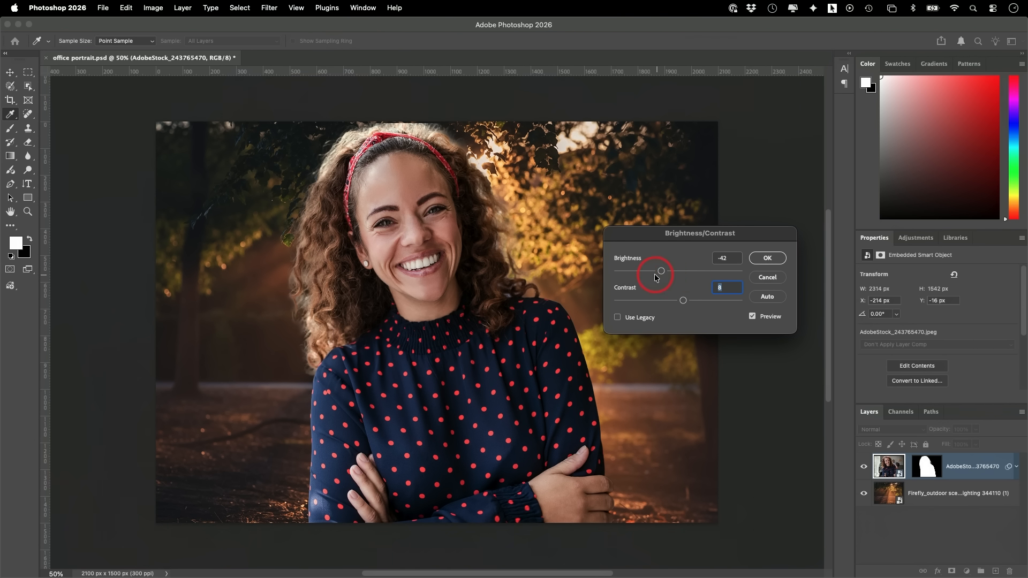
{"action": "left_click", "coordinate": [766, 258]}
{"action": "key", "text": "v"}
- Apply a Hue/Saturation adjustment to the portrait layer with hue +8 and saturation +12
{"action": "left_click", "coordinate": [152, 8]}
{"action": "left_click", "coordinate": [206, 39]}
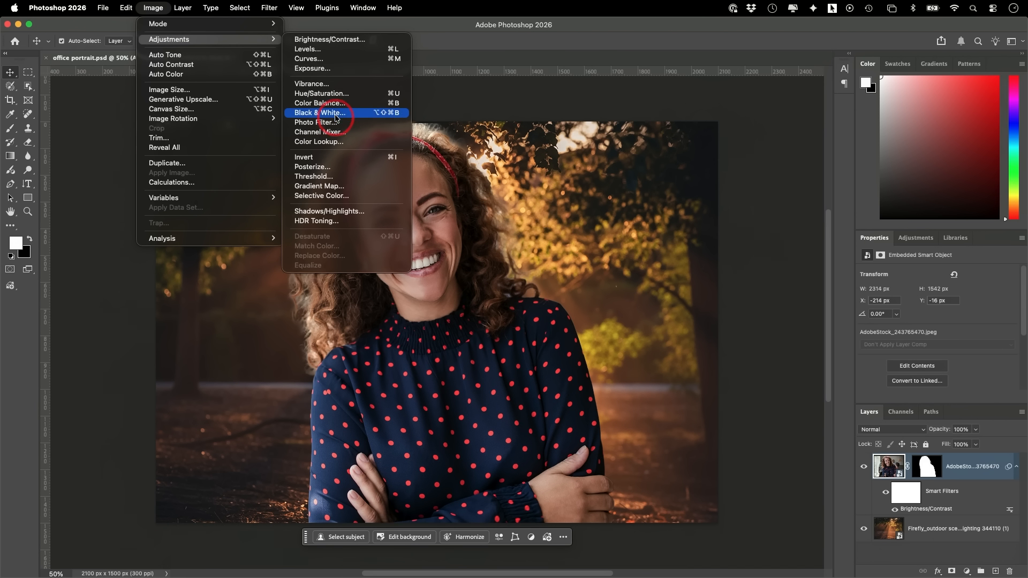
{"action": "left_click", "coordinate": [335, 95]}
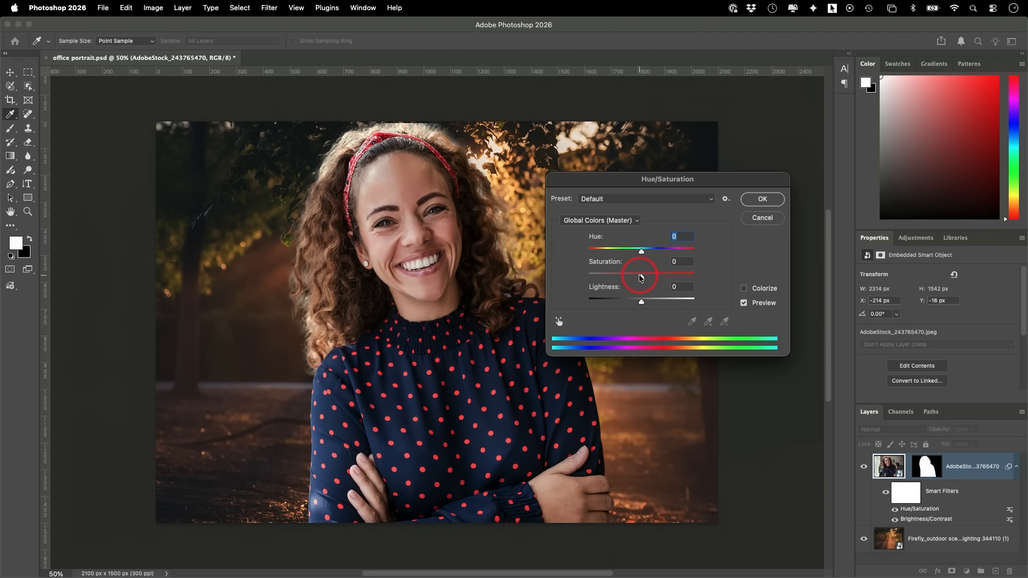
{"action": "mouse_move", "coordinate": [644, 278]}
{"action": "left_mouse_down"}
{"action": "mouse_move", "coordinate": [582, 278]}
{"action": "mouse_move", "coordinate": [701, 276]}
{"action": "mouse_move", "coordinate": [647, 276]}
{"action": "left_mouse_up"}
{"action": "left_click", "coordinate": [670, 266]}
{"action": "mouse_move", "coordinate": [642, 251]}
{"action": "left_mouse_down"}
{"action": "mouse_move", "coordinate": [664, 250]}
{"action": "mouse_move", "coordinate": [645, 253]}
{"action": "left_mouse_up"}
{"action": "scroll", "coordinate": [648, 260], "scroll_direction": "down", "scroll_amount": 1}
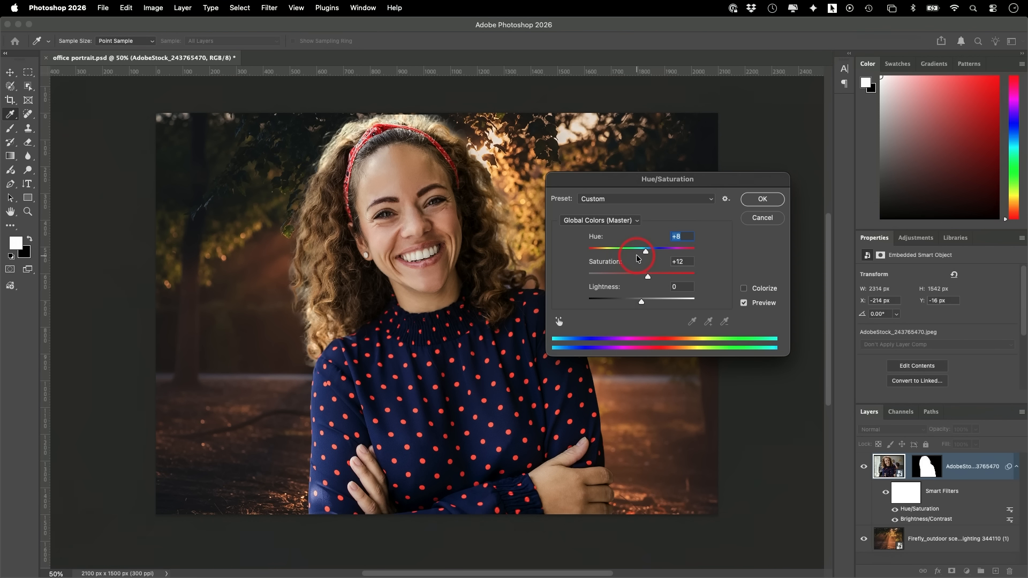
{"action": "left_click", "coordinate": [753, 199]}
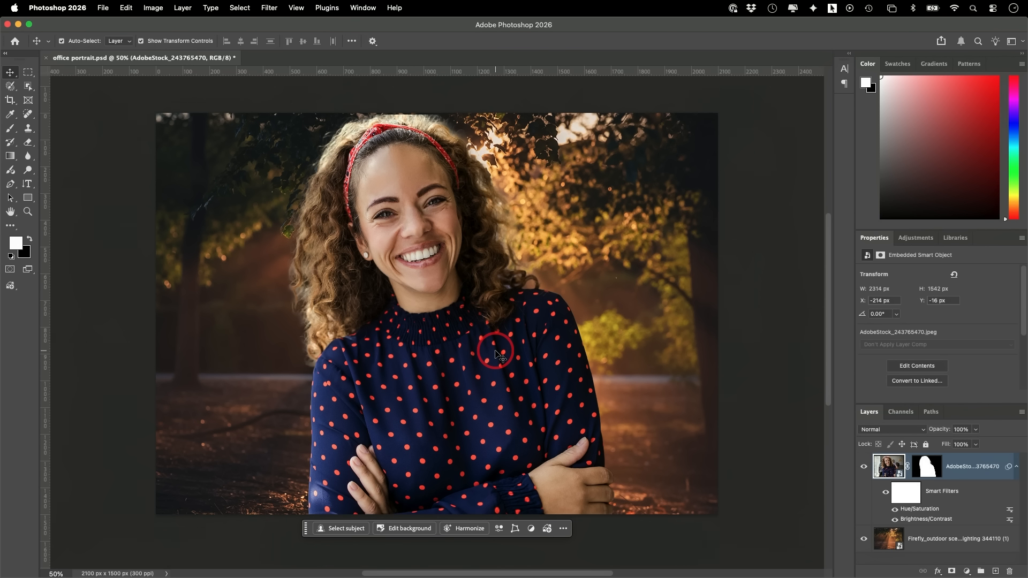
- Discard the portrait layer's smart filter adjustments and harmonize the woman with the outdoor background
{"action": "key", "text": "super+bracketleft"}
{"action": "key", "text": "super+bracketright"}
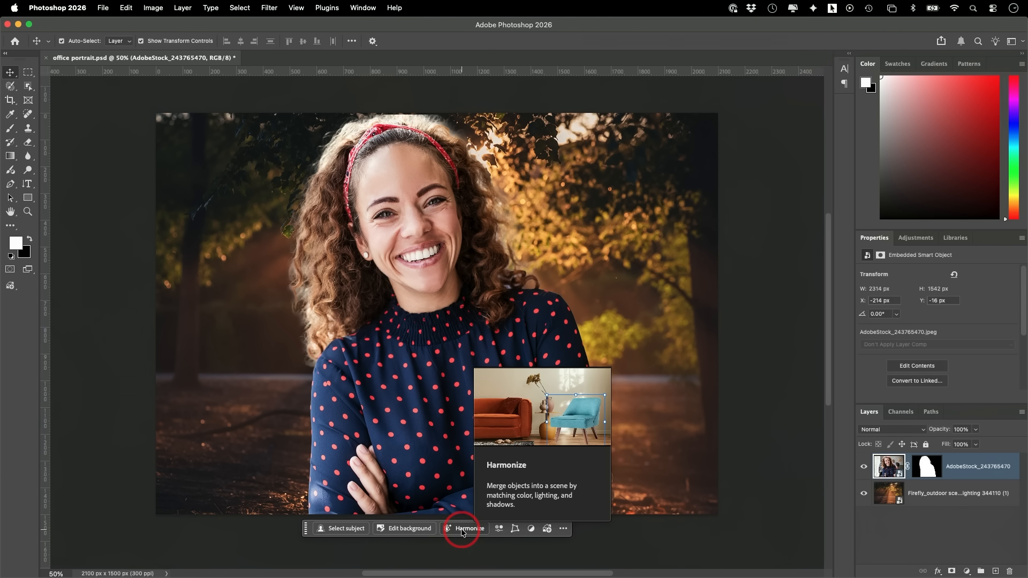
{"action": "left_click", "coordinate": [462, 529]}
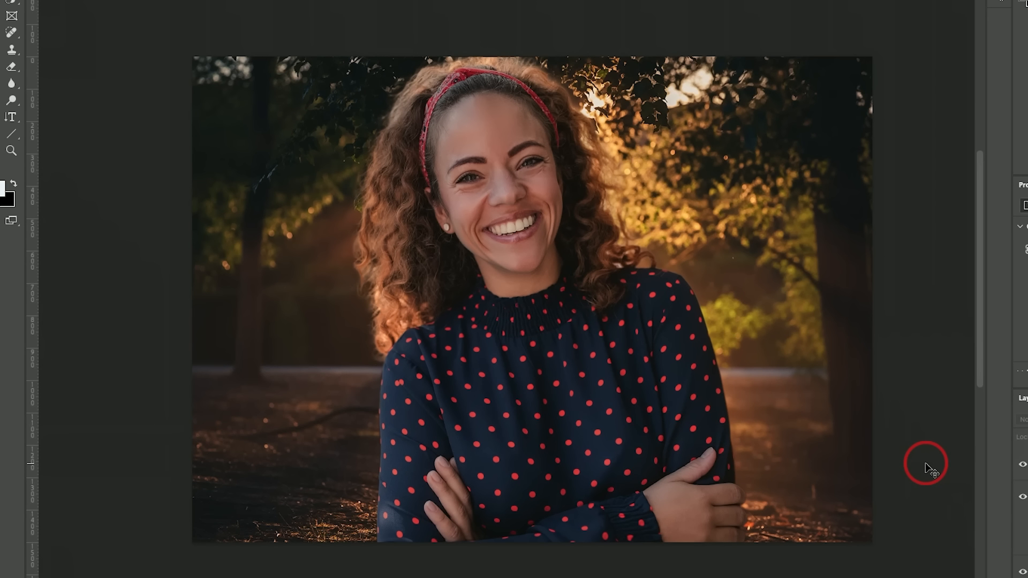